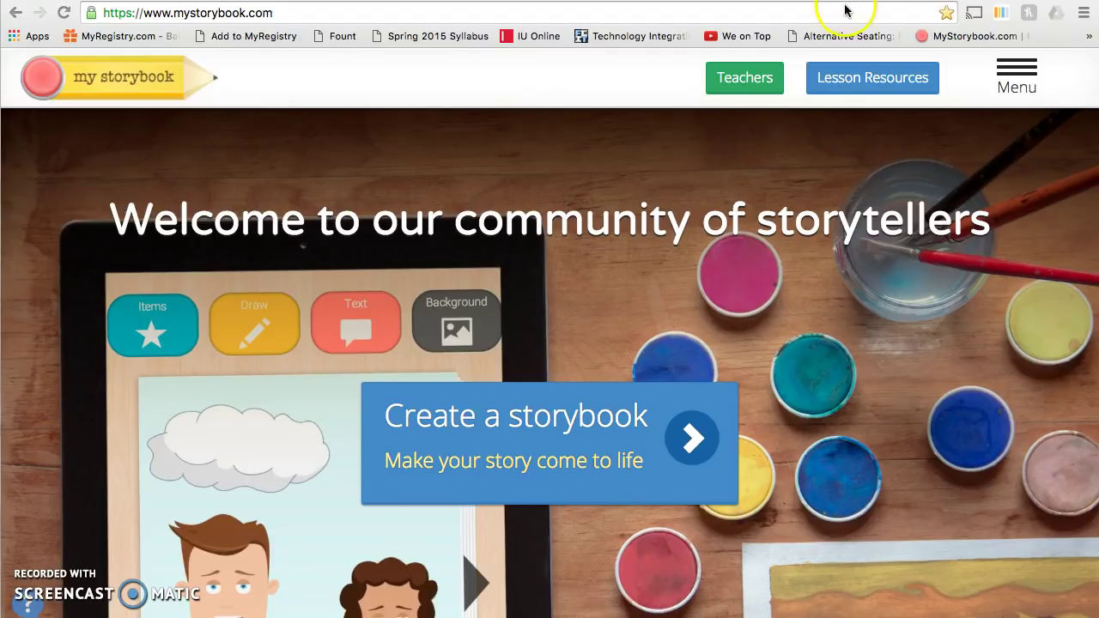
Go to the sign-in page and enter the account e-mail and password
left_click(1011, 69)
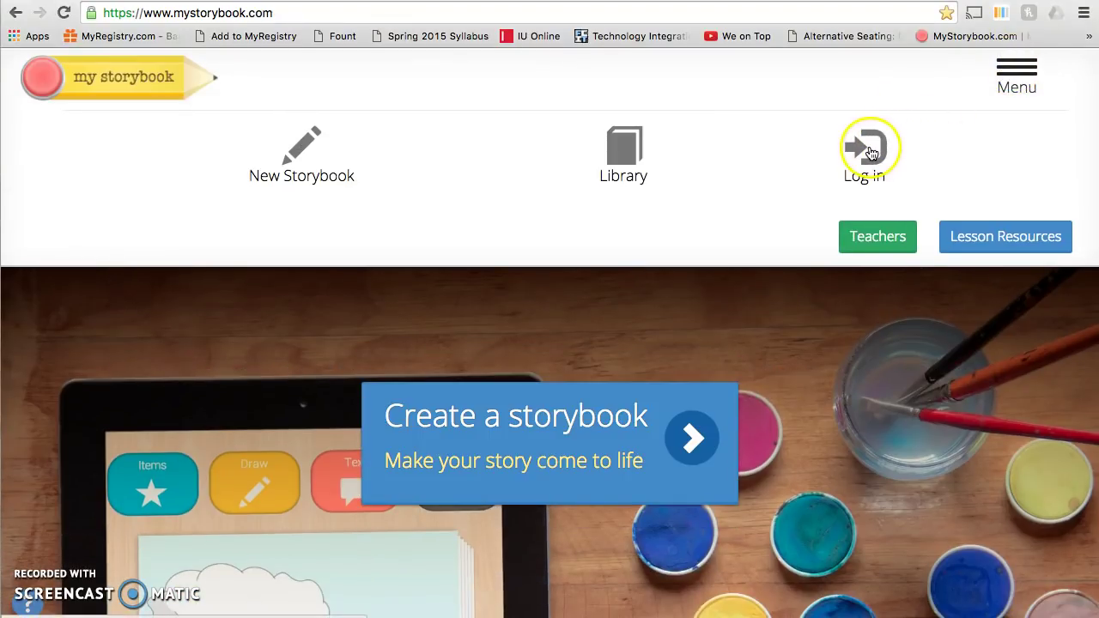
left_click(871, 152)
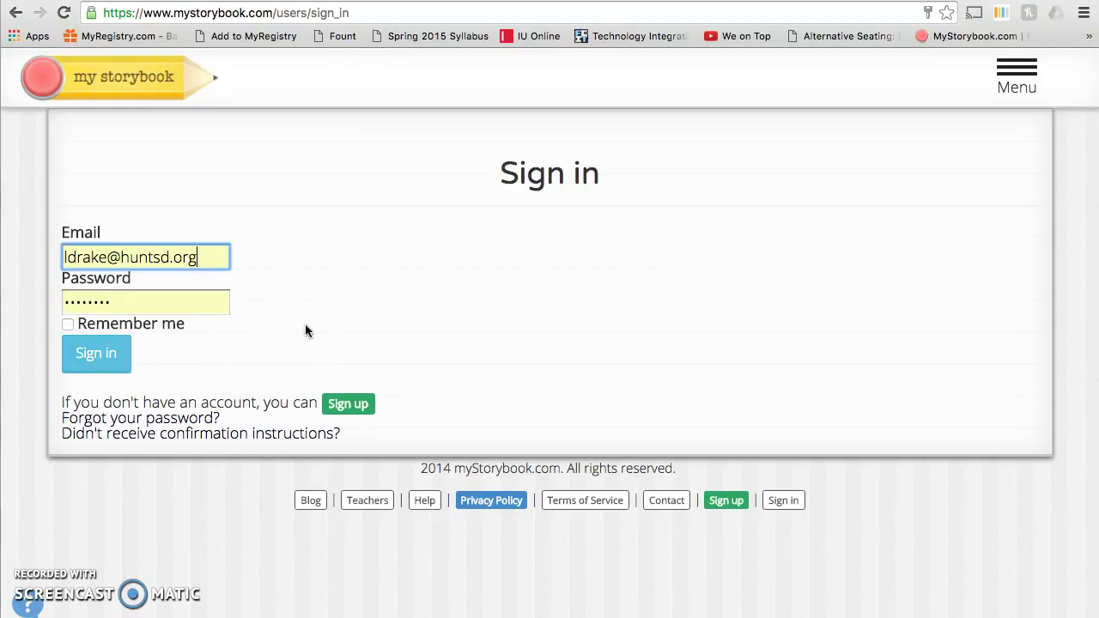
Sign in and open the Library's Storybooks to Read page listing 'My Trip to Florida'
left_click(348, 404)
left_click(110, 357)
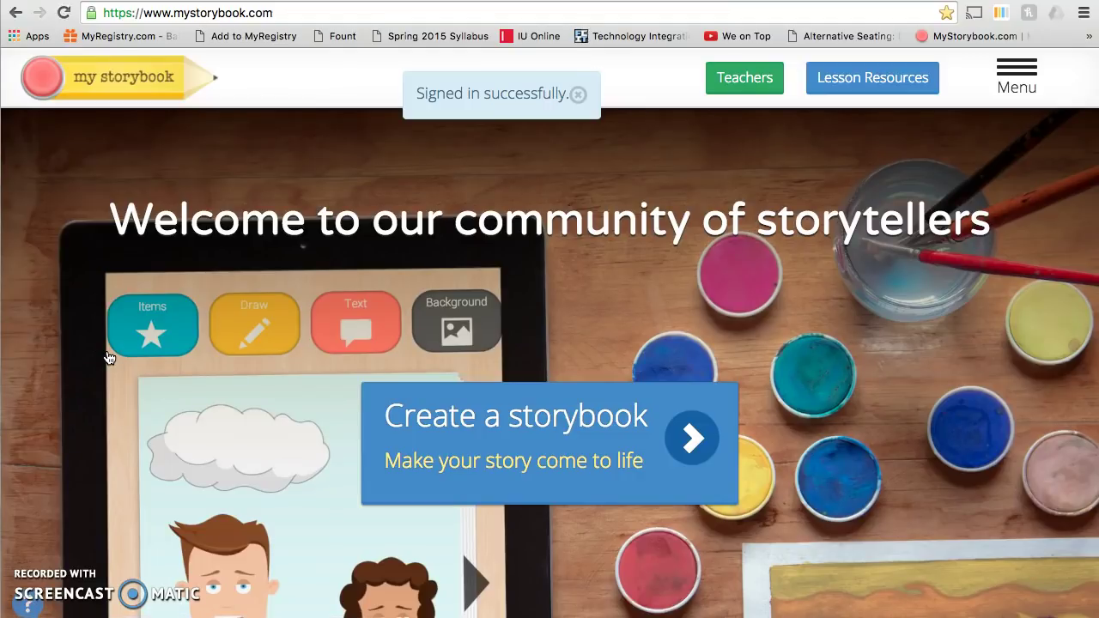
left_click(1018, 74)
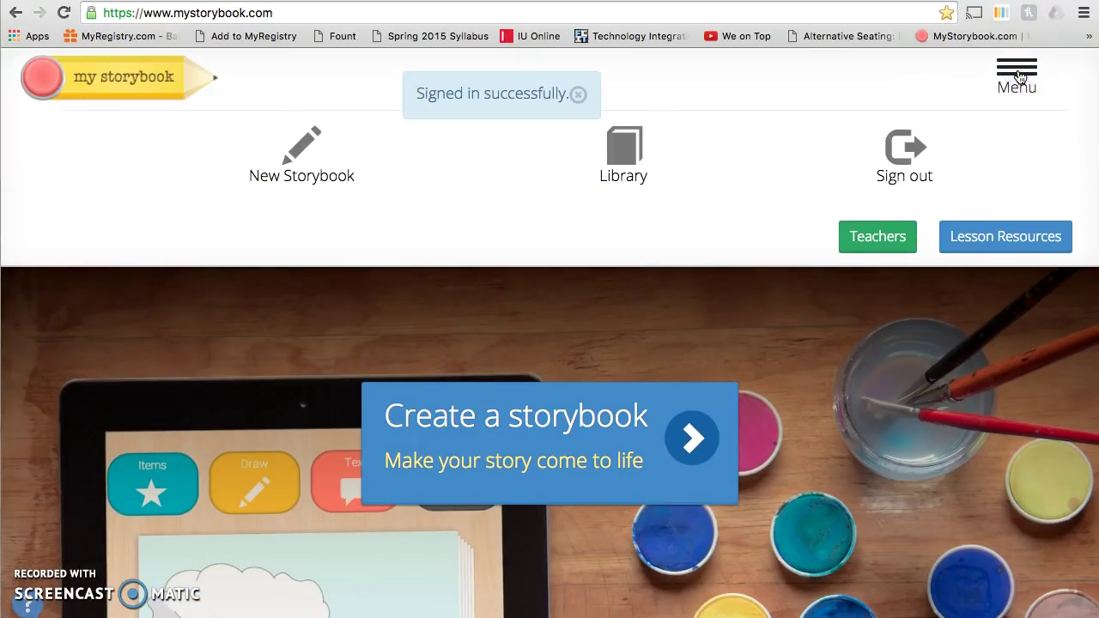
left_click(639, 161)
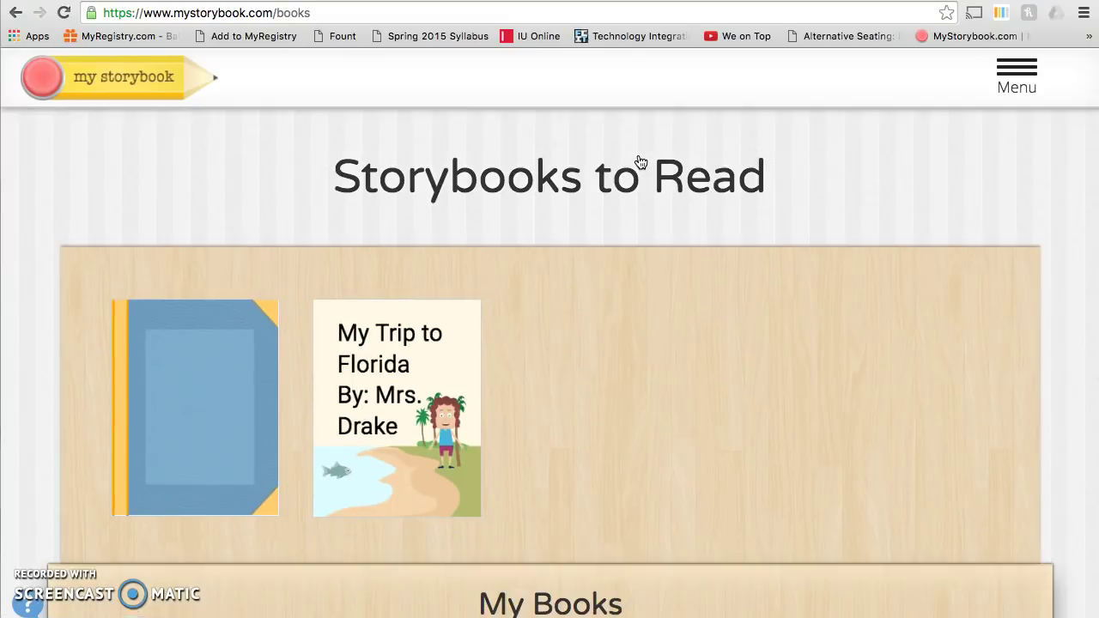
left_click(1016, 76)
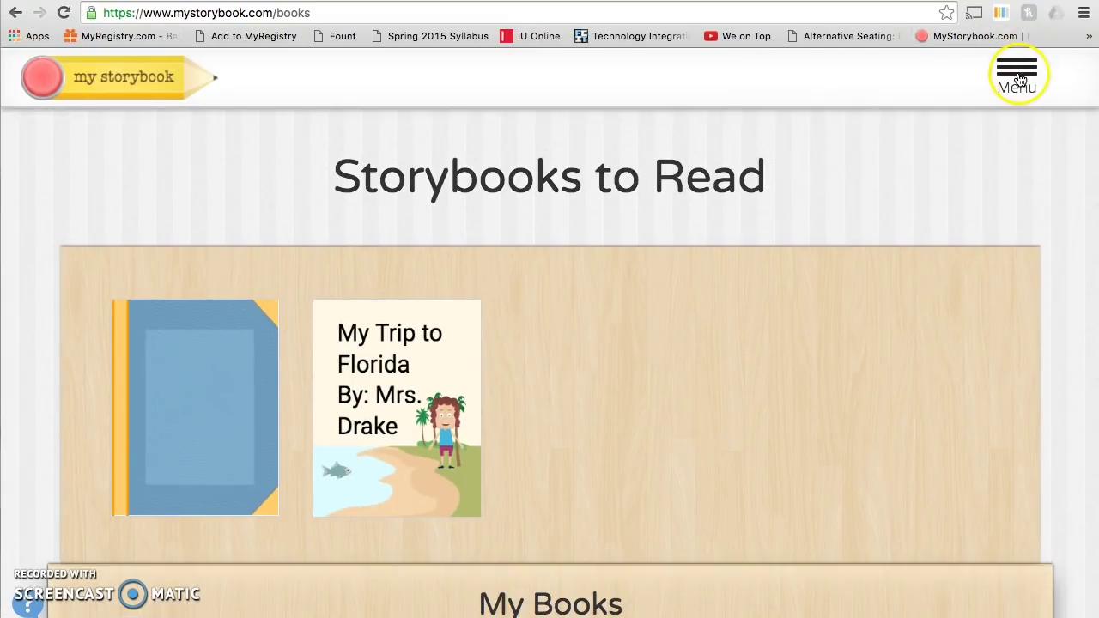
Create a new storybook and dismiss the how-to tutorial
left_click(489, 125)
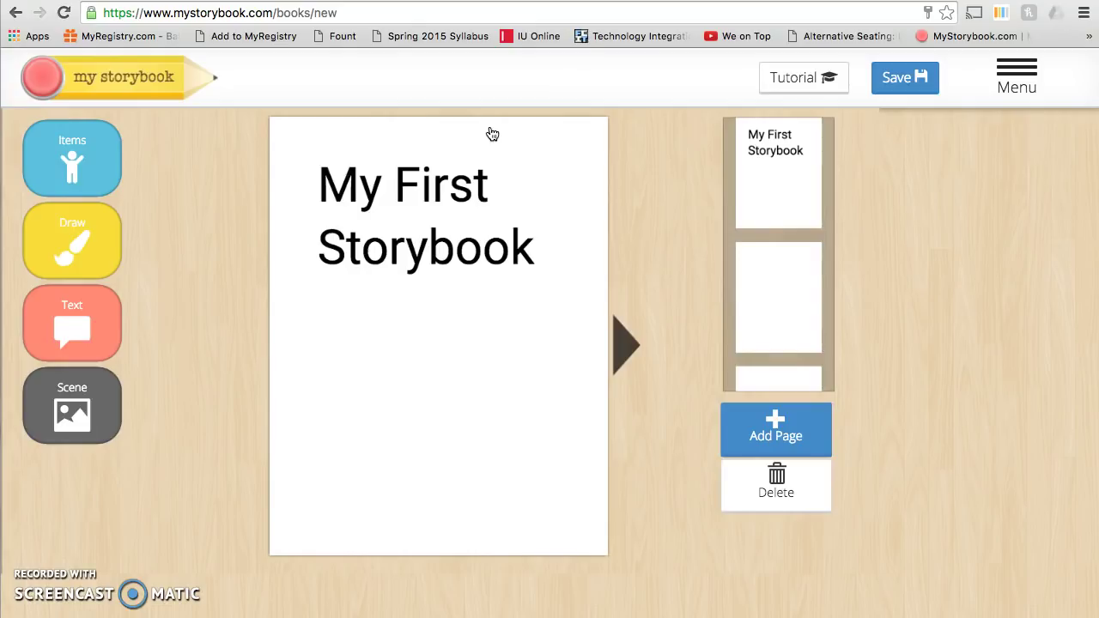
left_click(778, 81)
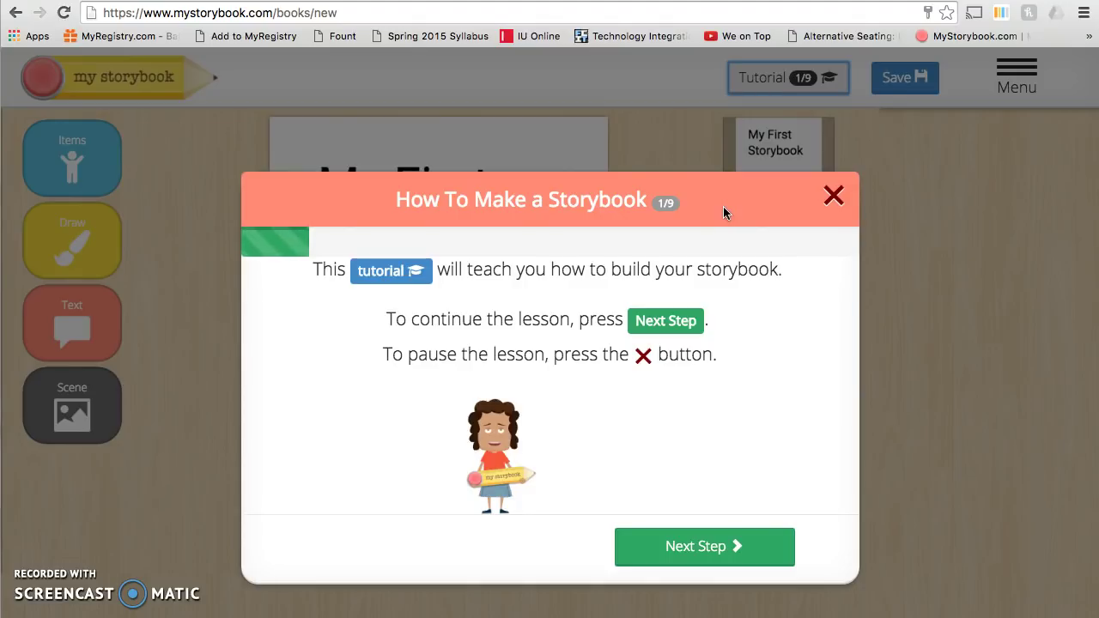
left_click(833, 196)
left_click(833, 196)
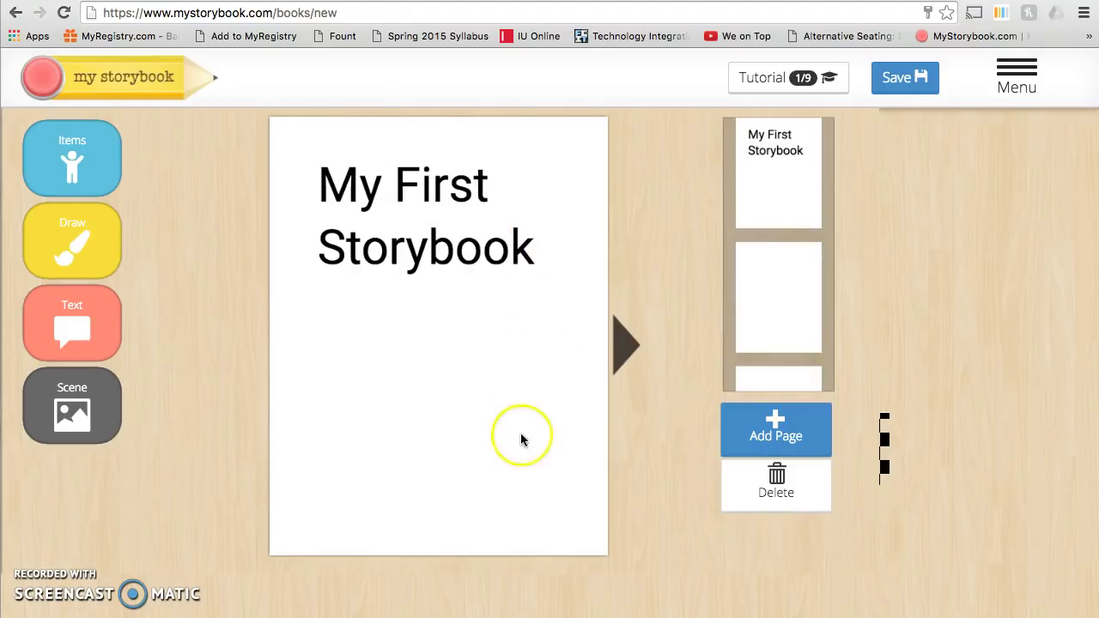
Page forward to the back cover, then return to the 'My First Storybook' cover
left_click(627, 356)
left_click(628, 356)
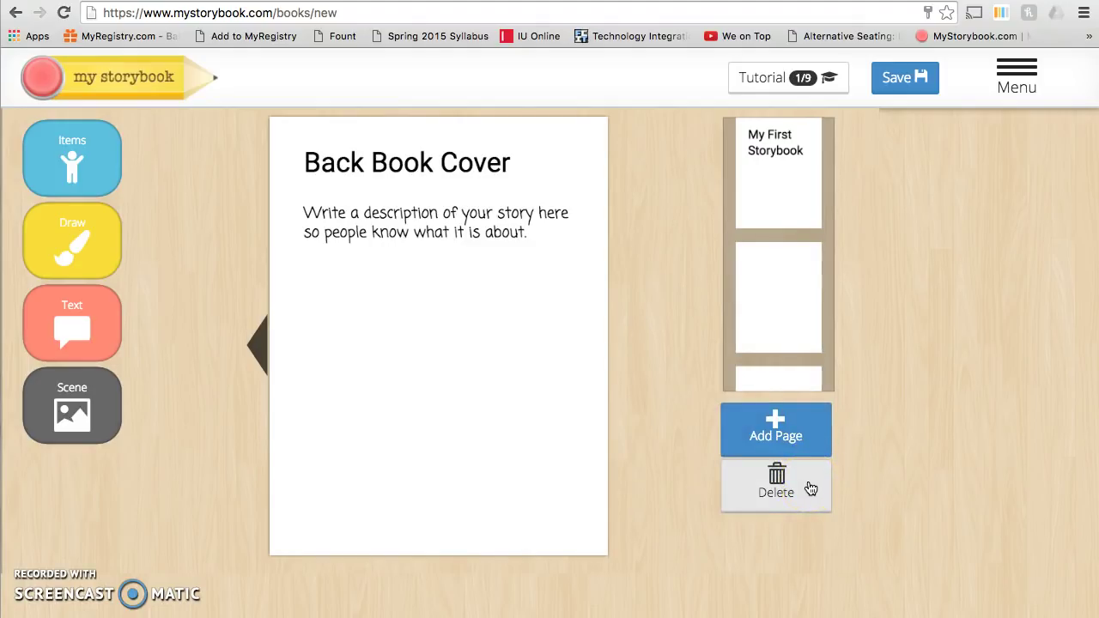
left_click(259, 347)
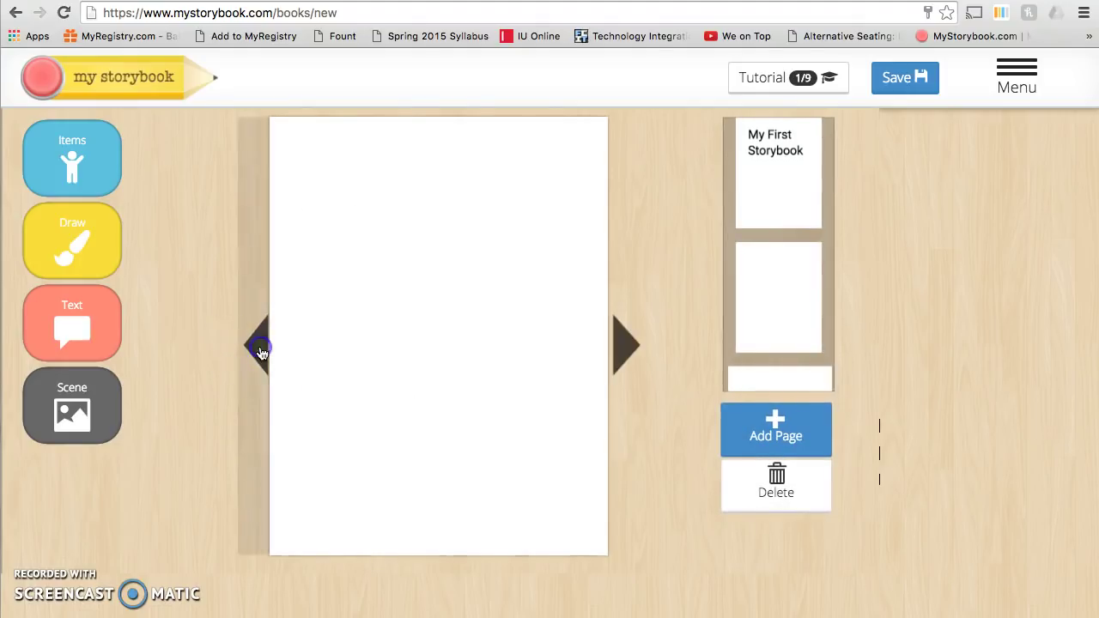
left_click(261, 350)
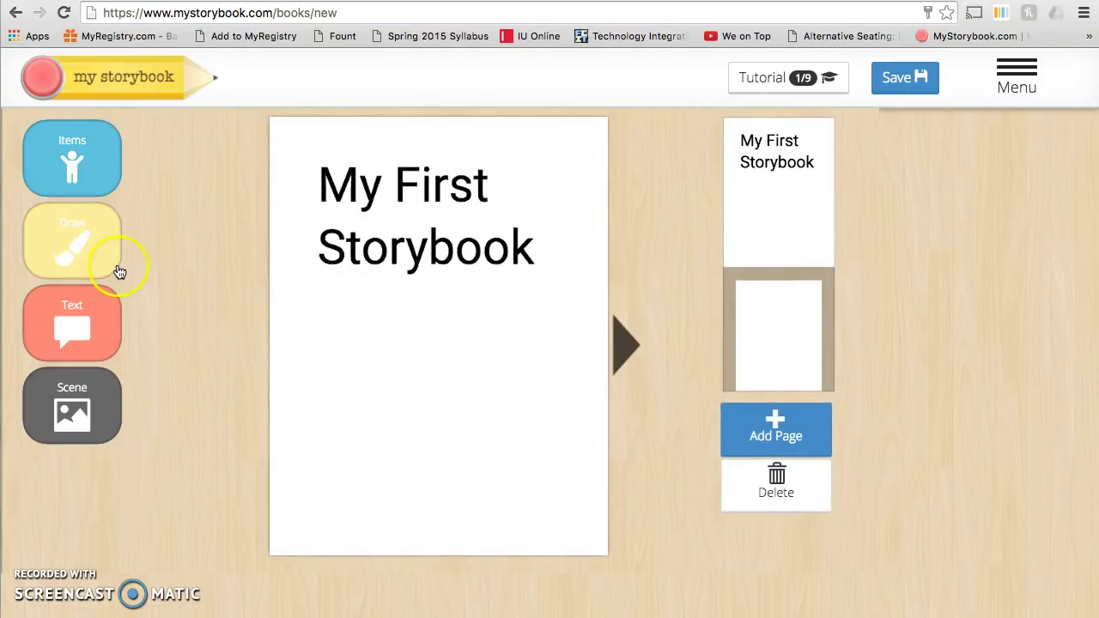
Add the curly-haired girl with lighter skin, brown hair, green eyes and a blue shirt
left_click(85, 163)
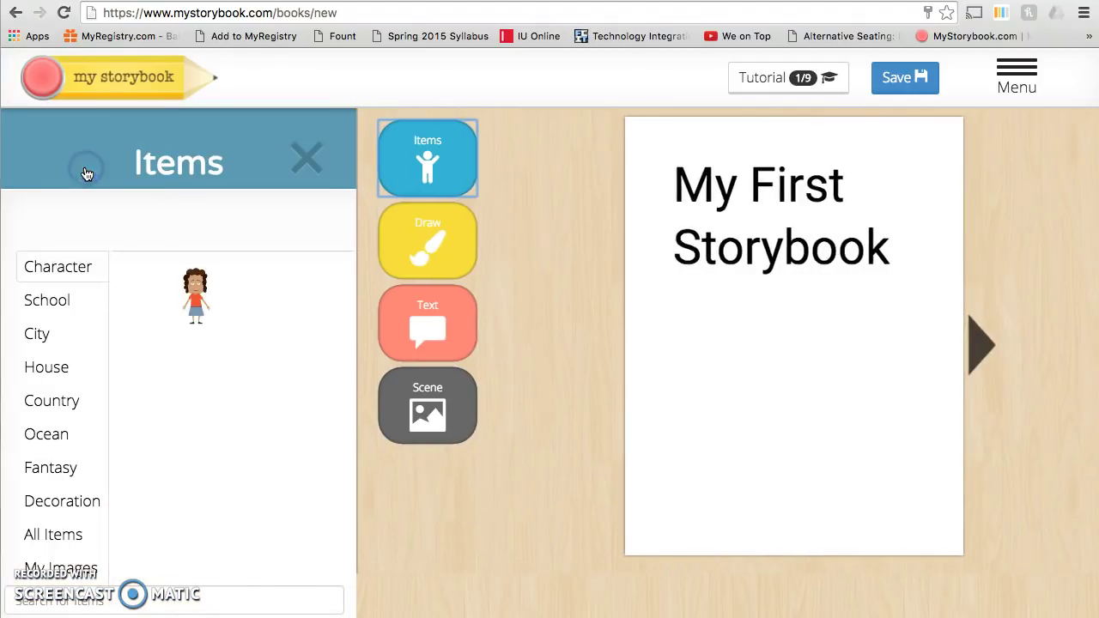
left_click(194, 293)
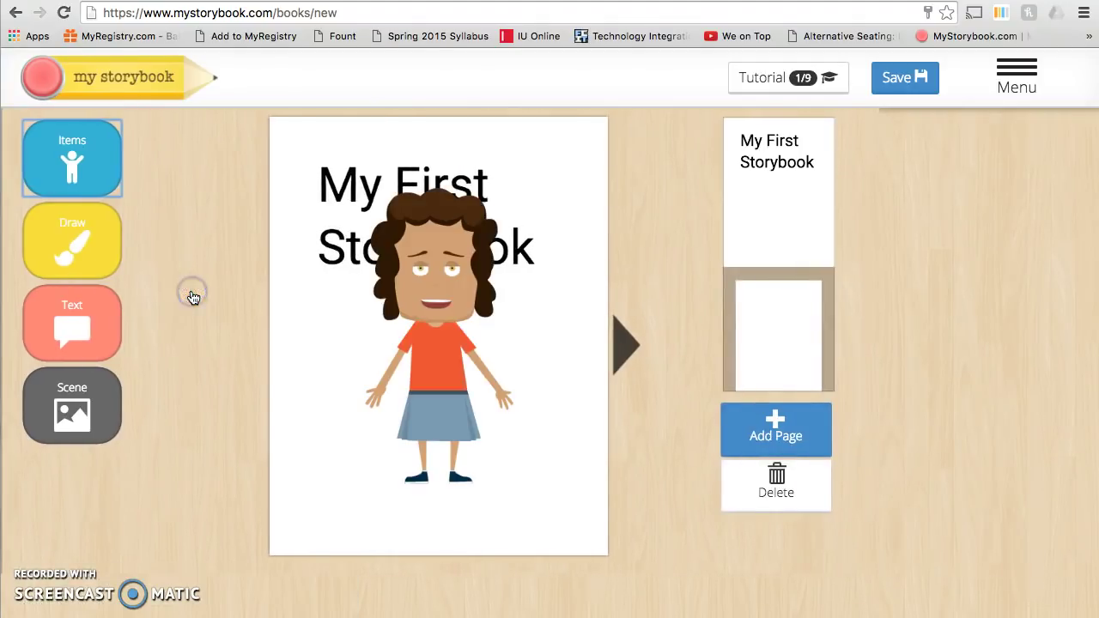
left_click(426, 284)
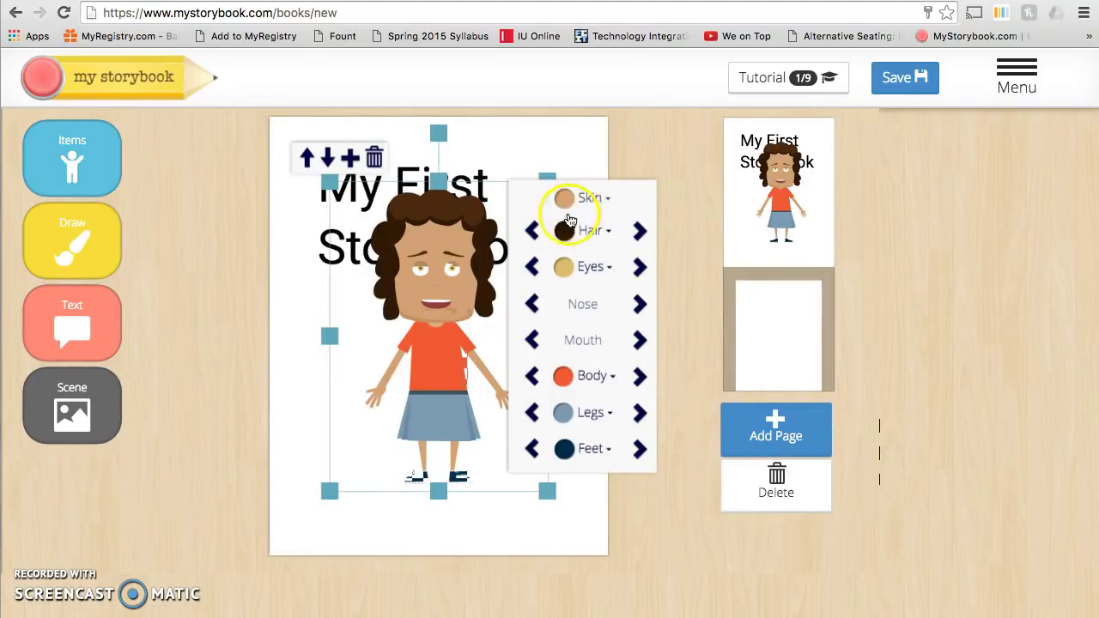
left_click(568, 204)
left_click(584, 234)
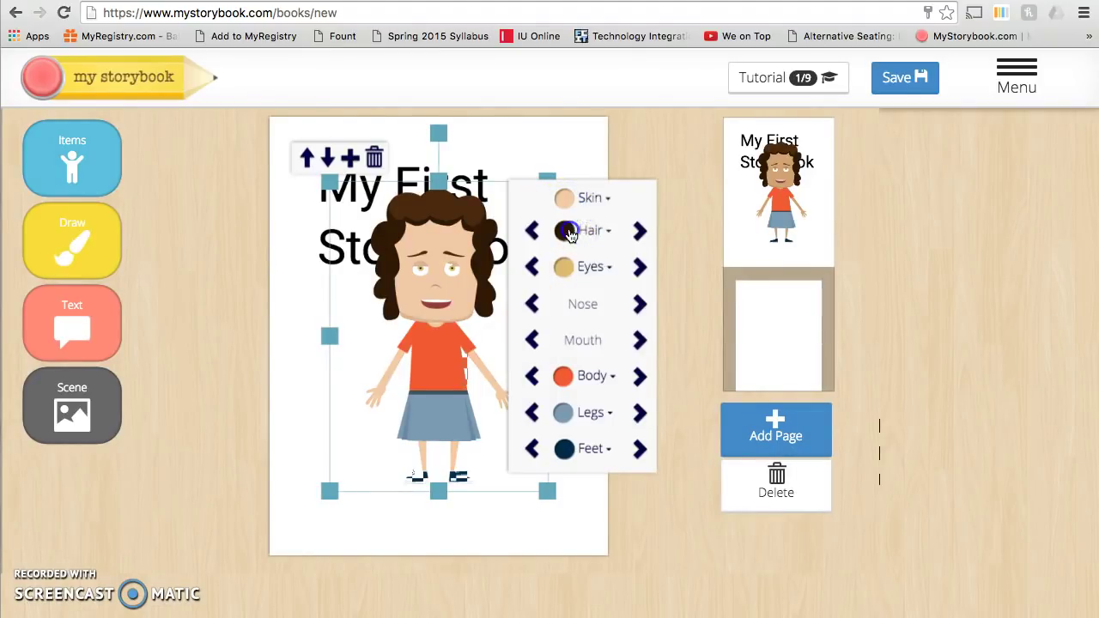
left_click(586, 231)
left_click(563, 323)
left_click(574, 267)
left_click(614, 298)
left_click(563, 375)
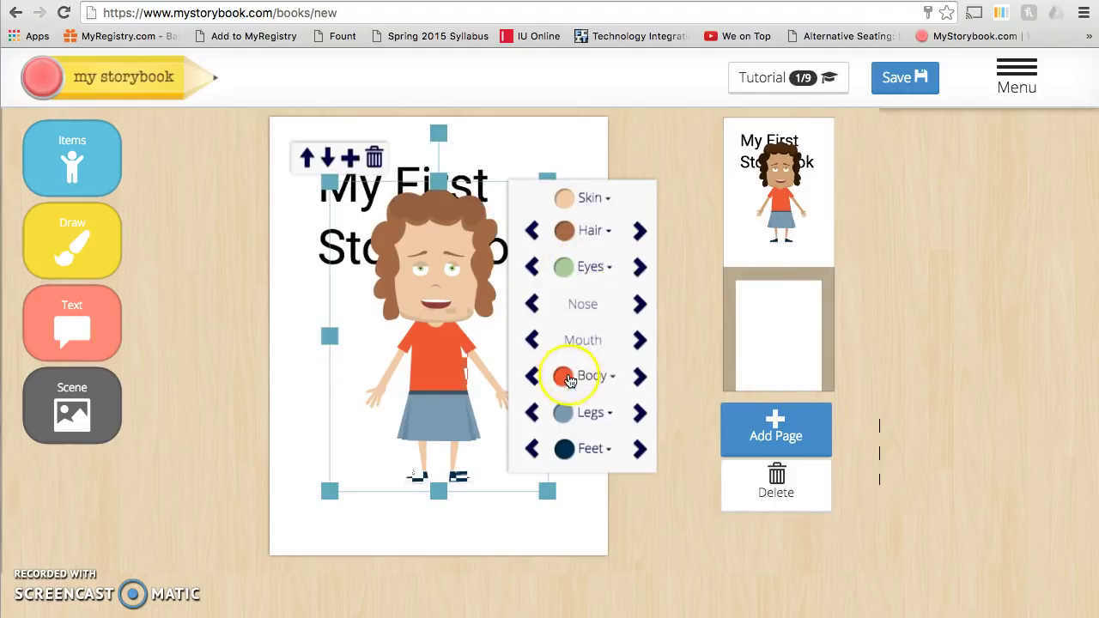
left_click(585, 409)
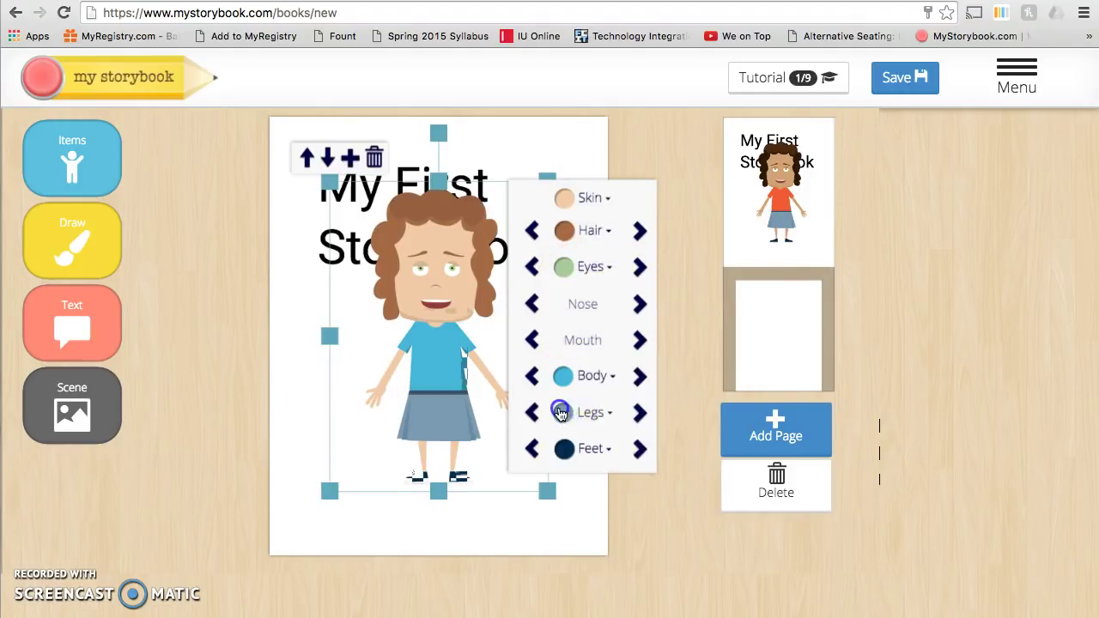
Give the girl a black skirt and blue shoes, trying different shoe styles
left_click(585, 413)
left_click(562, 413)
left_click(563, 448)
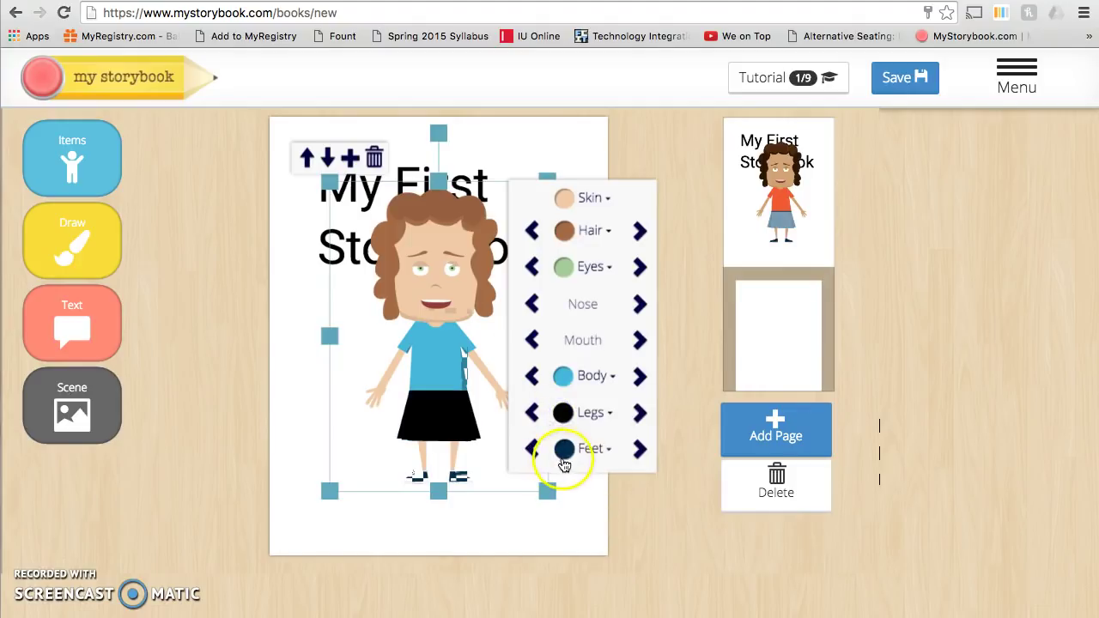
left_click(584, 469)
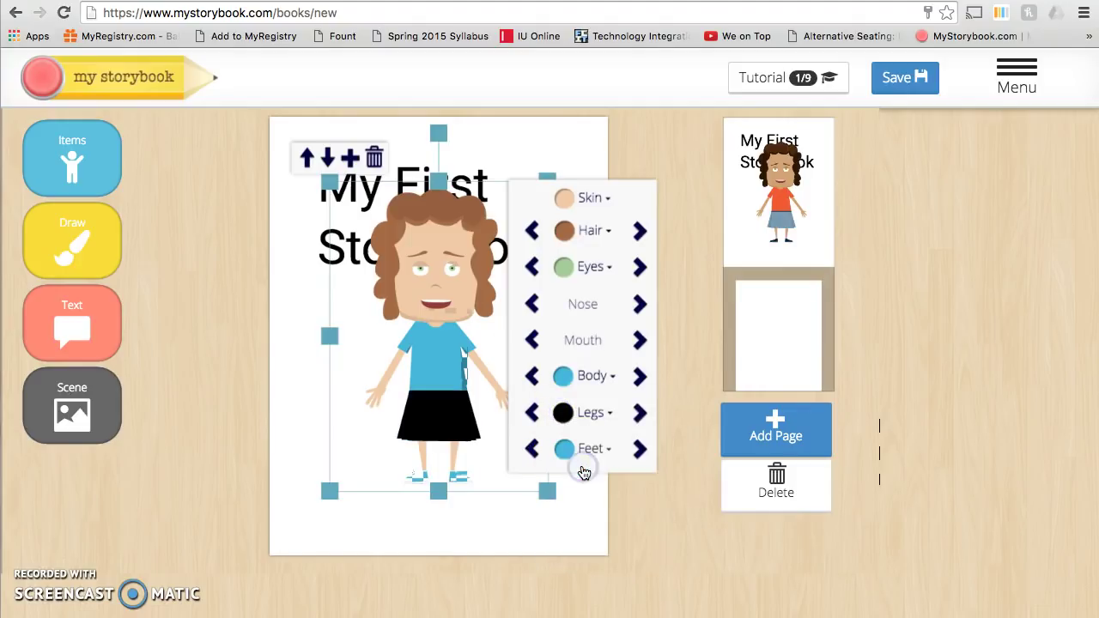
left_click(637, 450)
left_click(638, 451)
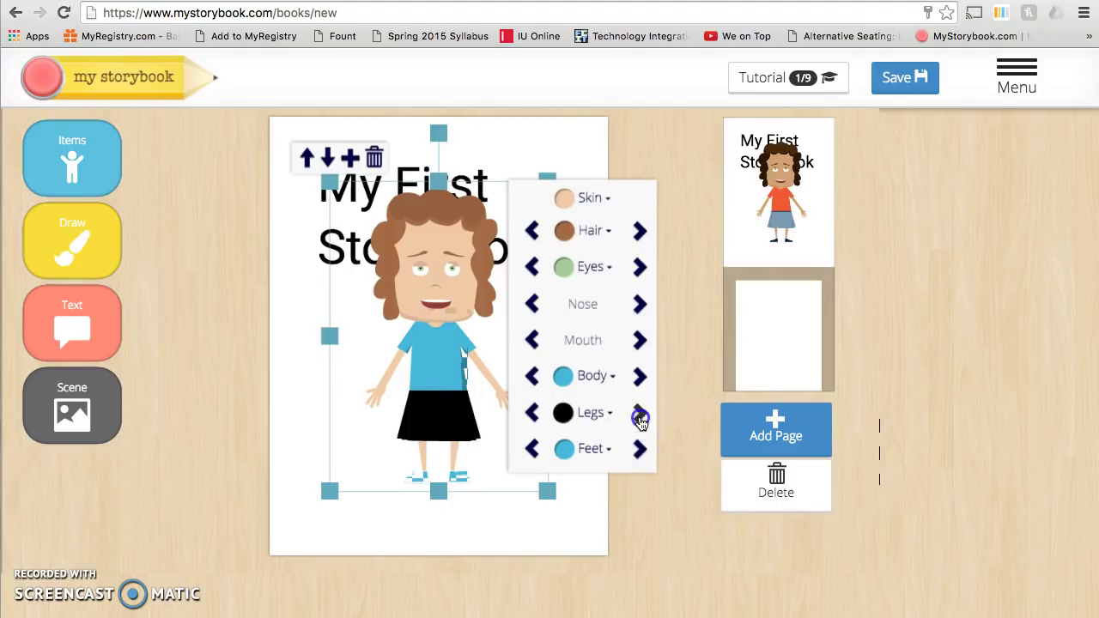
Switch the girl's legwear to shorts and her top to sleeveless
left_click(640, 414)
left_click(640, 413)
left_click(640, 413)
left_click(640, 413)
left_click(640, 413)
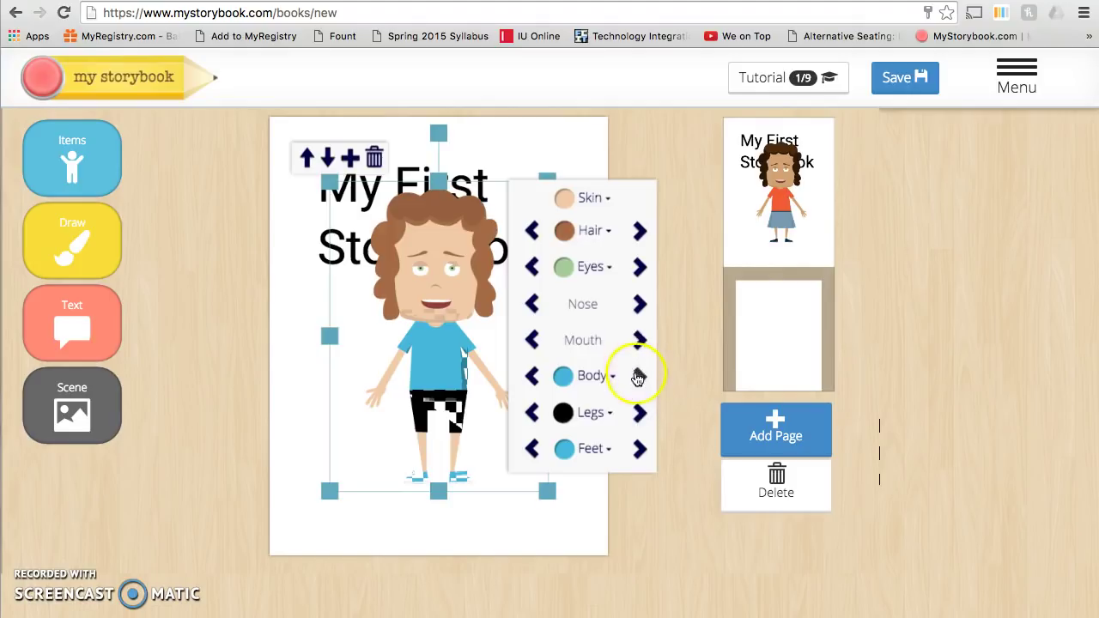
left_click(637, 376)
left_click(638, 377)
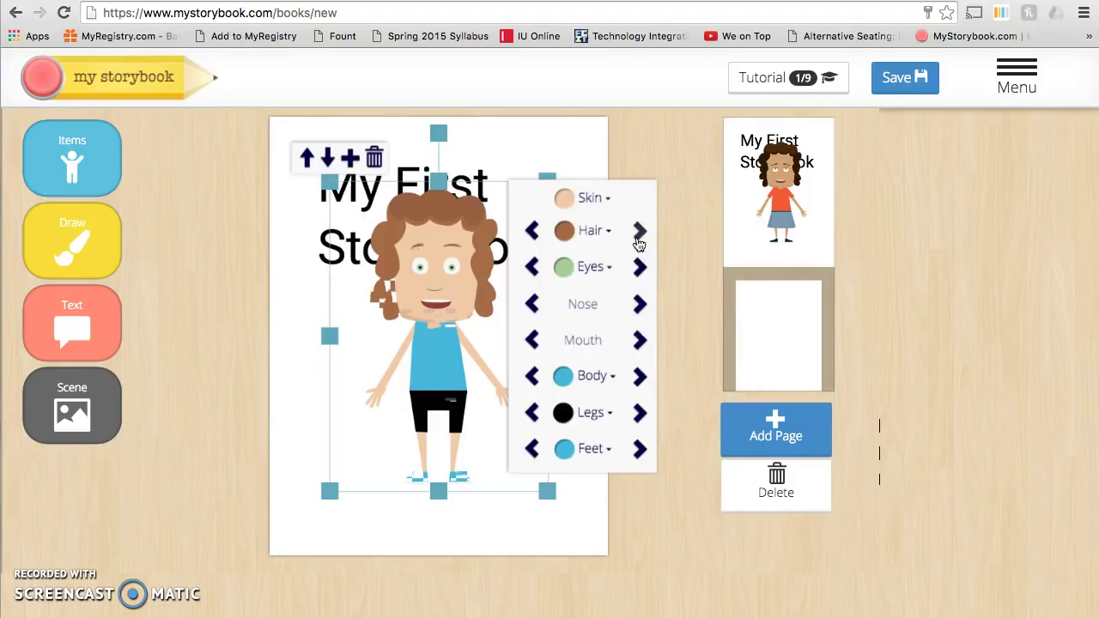
Keep her original curly hair and shrink her to a small size below the title
left_click(638, 239)
left_click(533, 230)
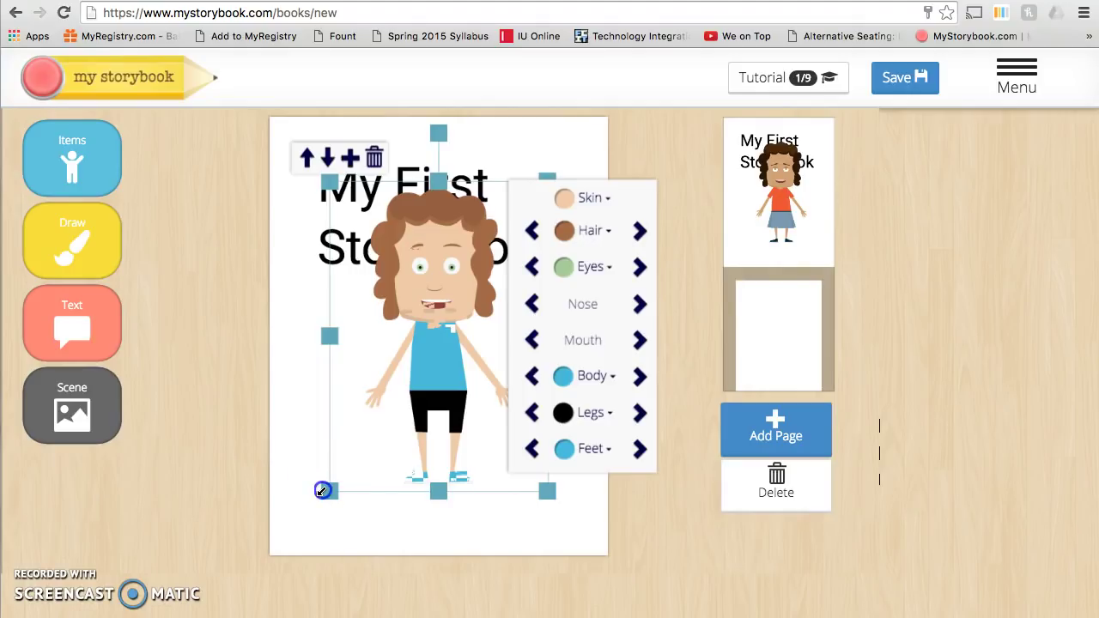
left_click_drag(322, 490, 477, 464)
left_click(371, 440)
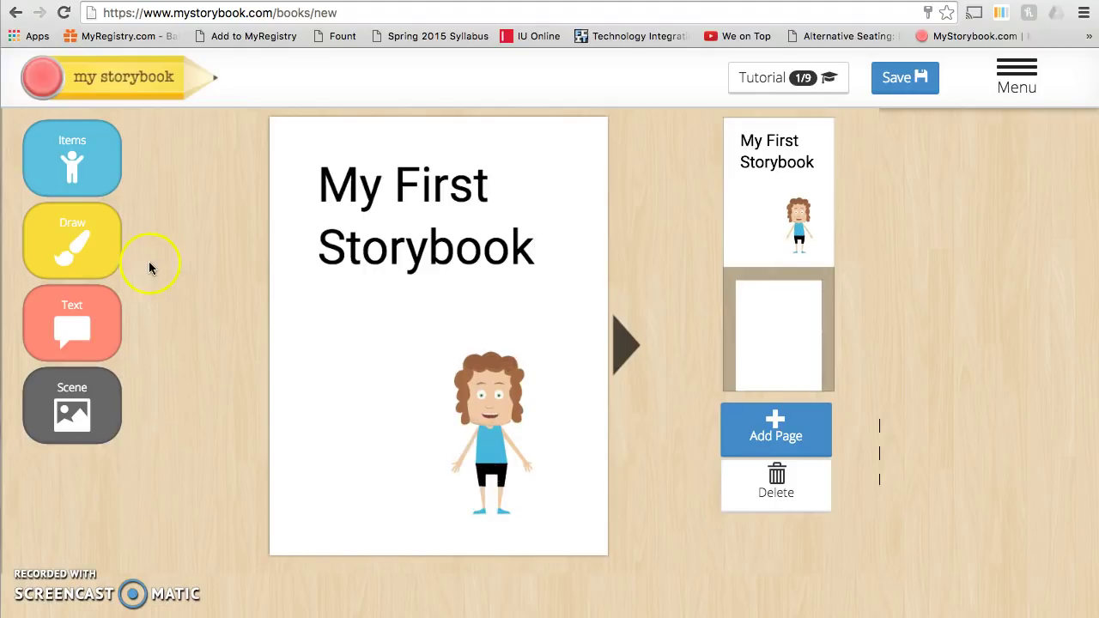
Apply the Haunted House scene from All Images as the cover background
left_click(68, 403)
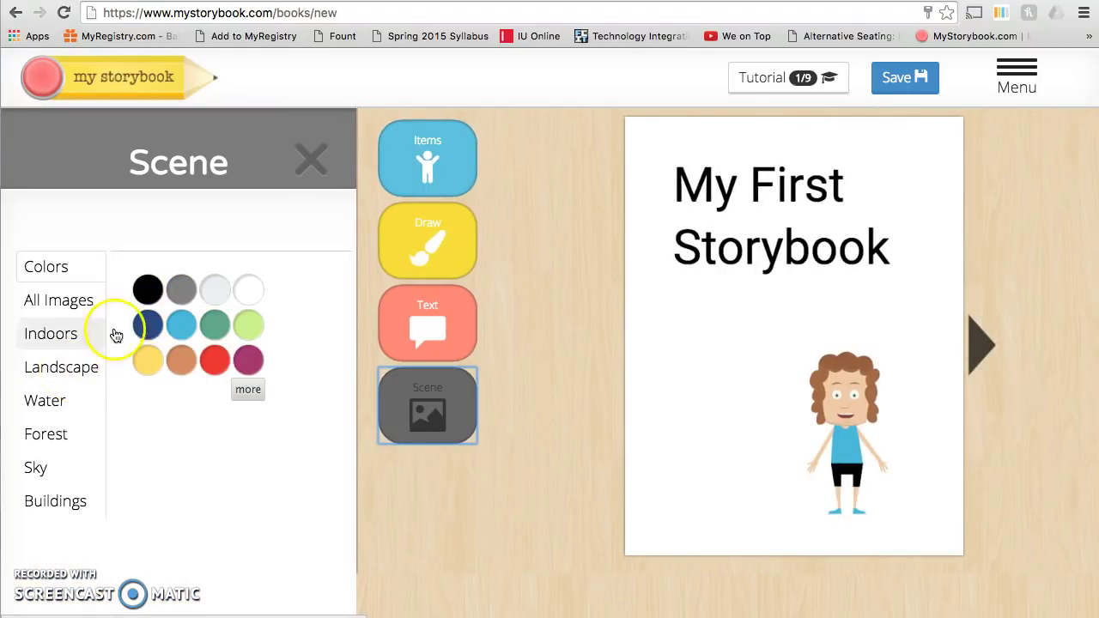
left_click(73, 294)
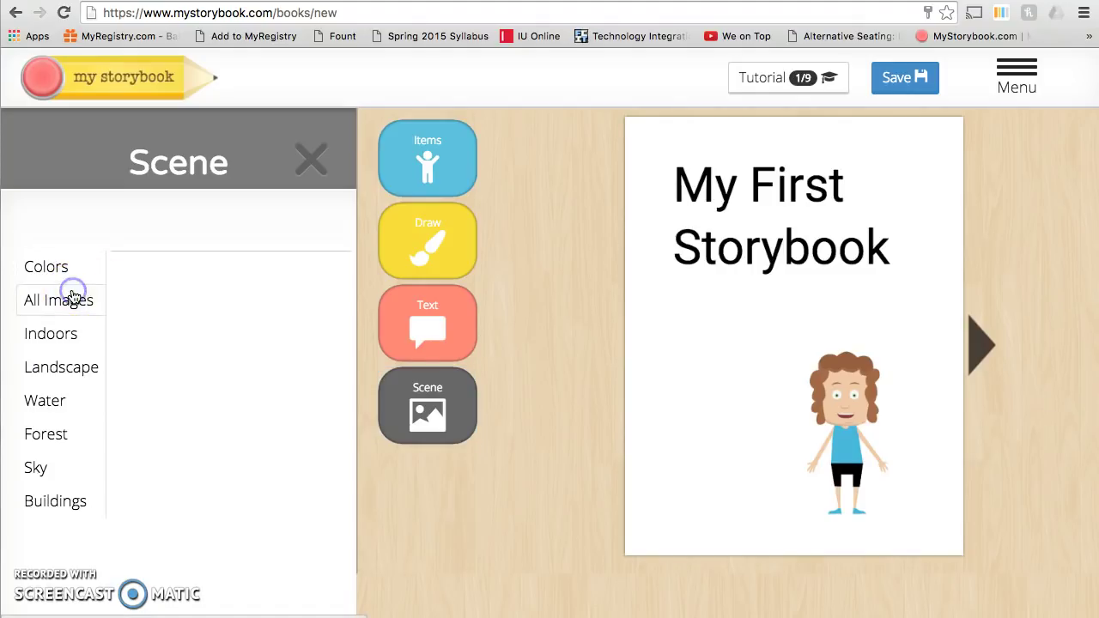
left_click(136, 301)
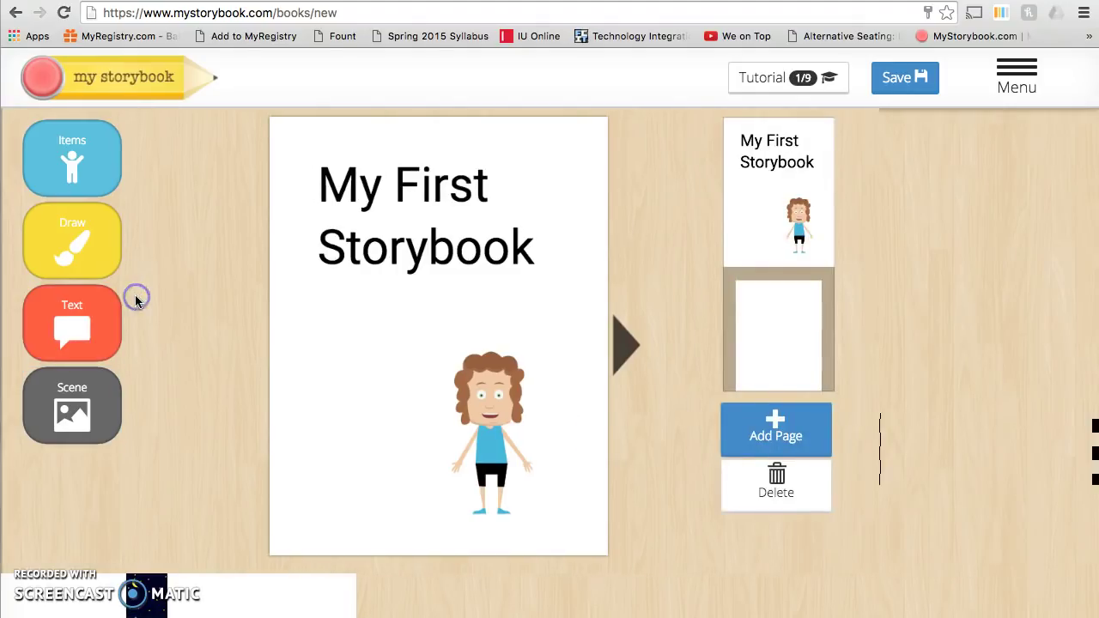
left_click(412, 189)
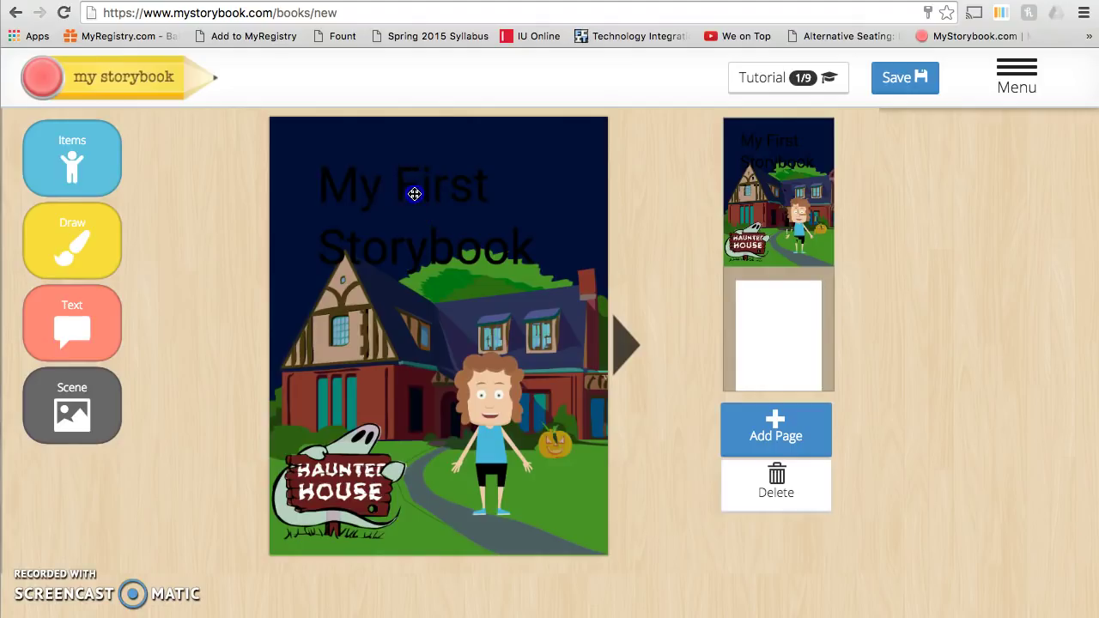
Retitle the cover 'Trick or Treat' and apply a decorative font
double_click(413, 194)
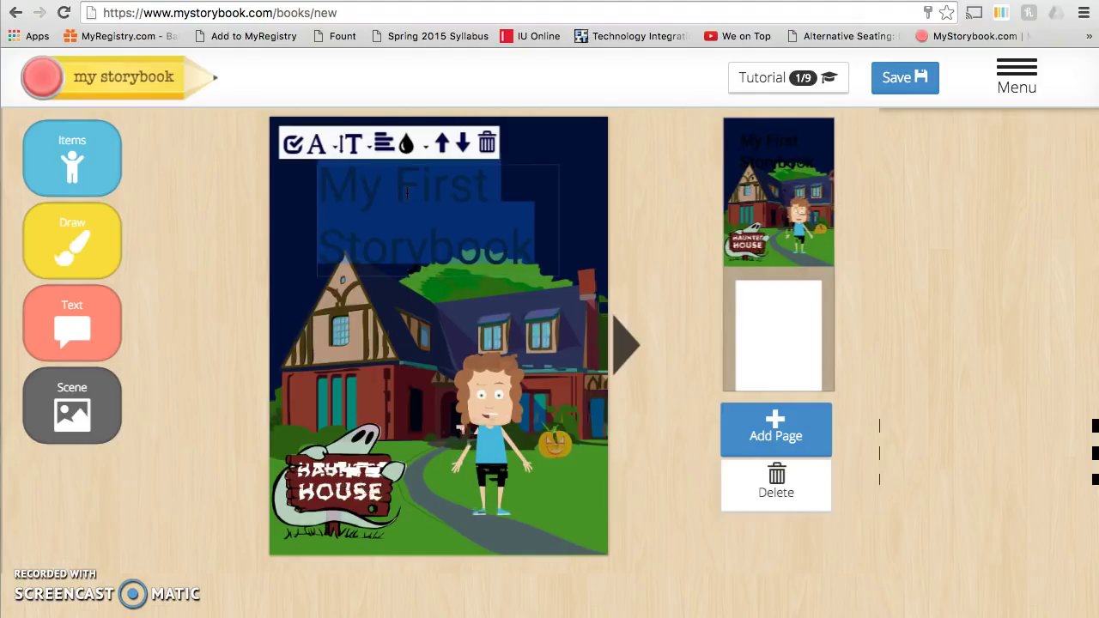
type("T")
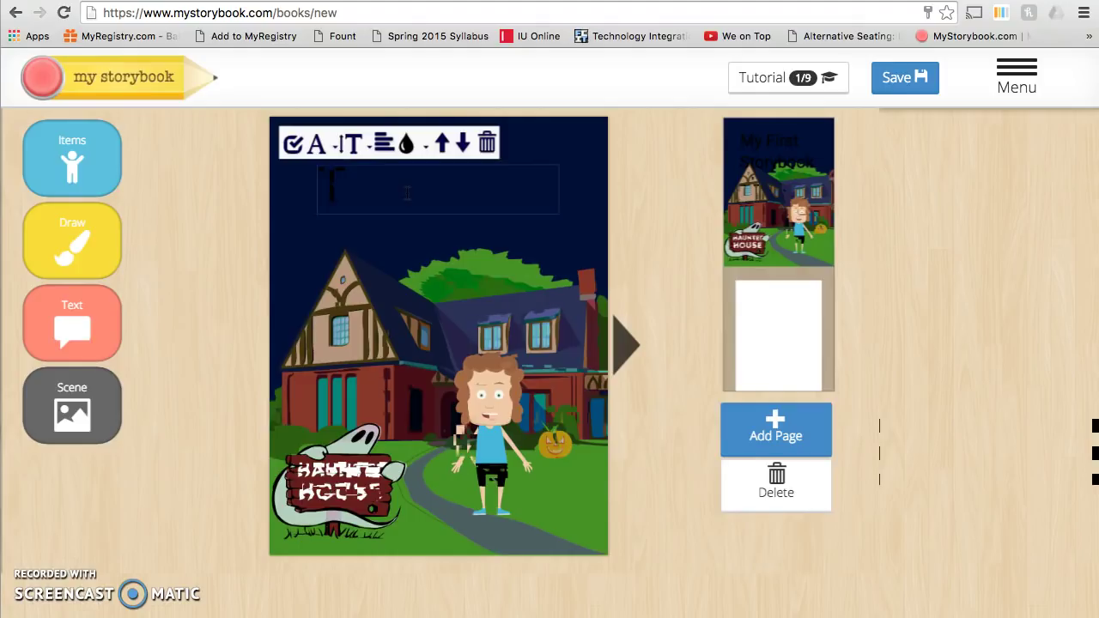
type("rick or Treat")
left_click(349, 197)
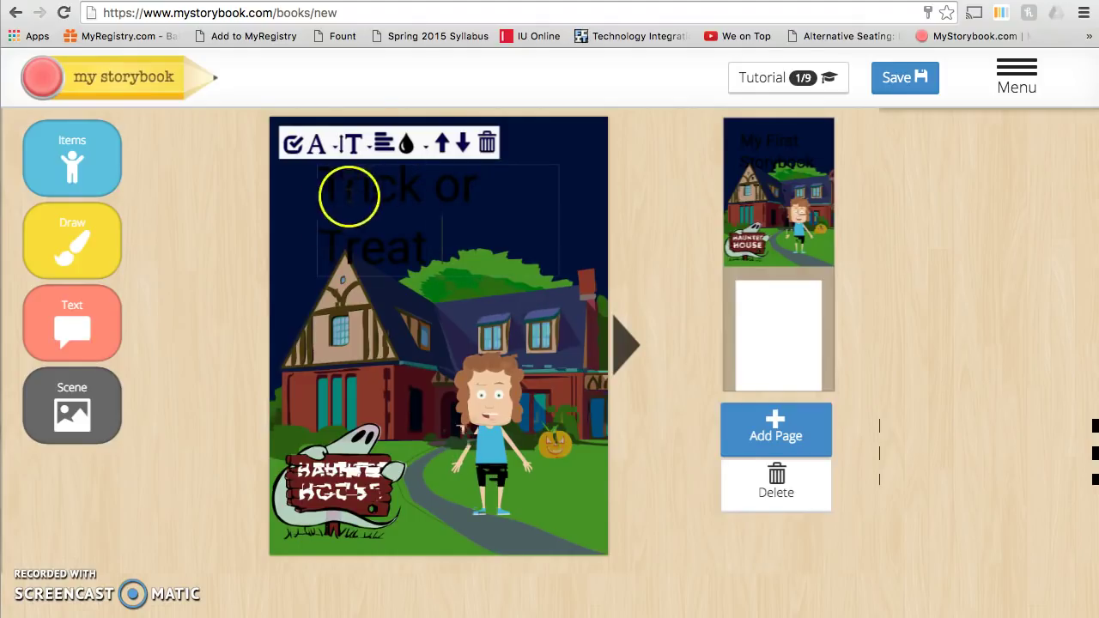
left_click(324, 151)
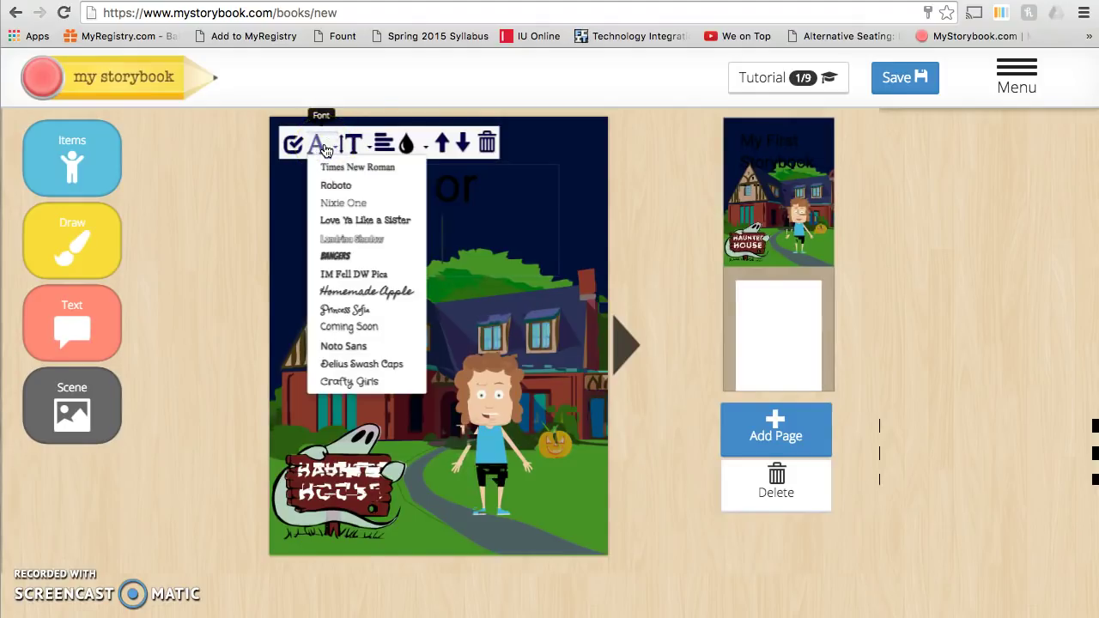
left_click(358, 222)
Make the title text Medium size and white
left_click(348, 143)
left_click(376, 207)
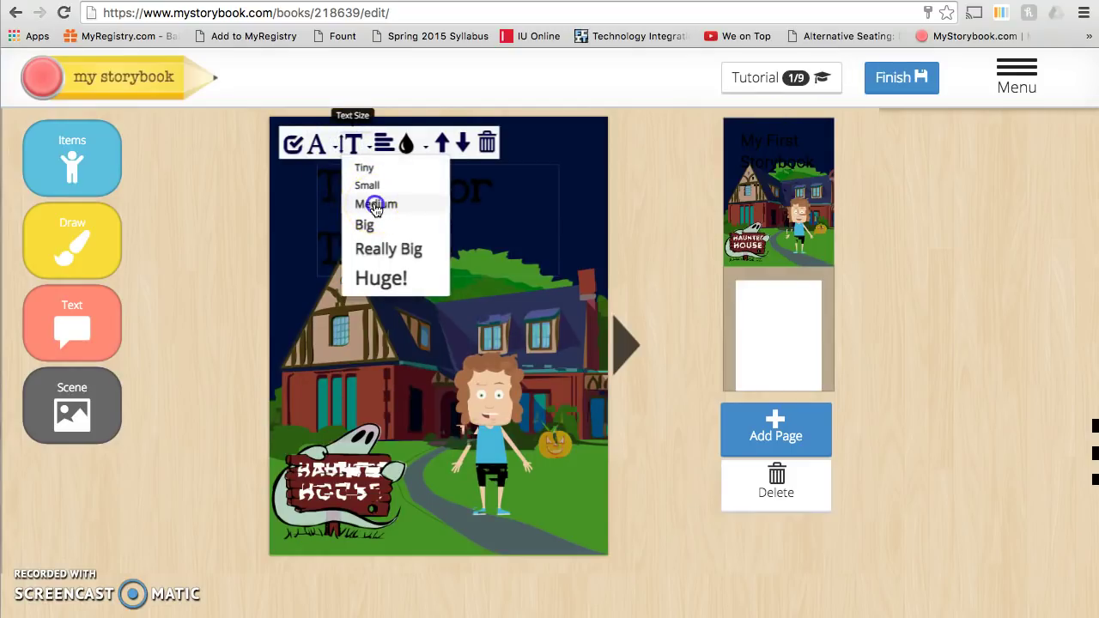
left_click(375, 206)
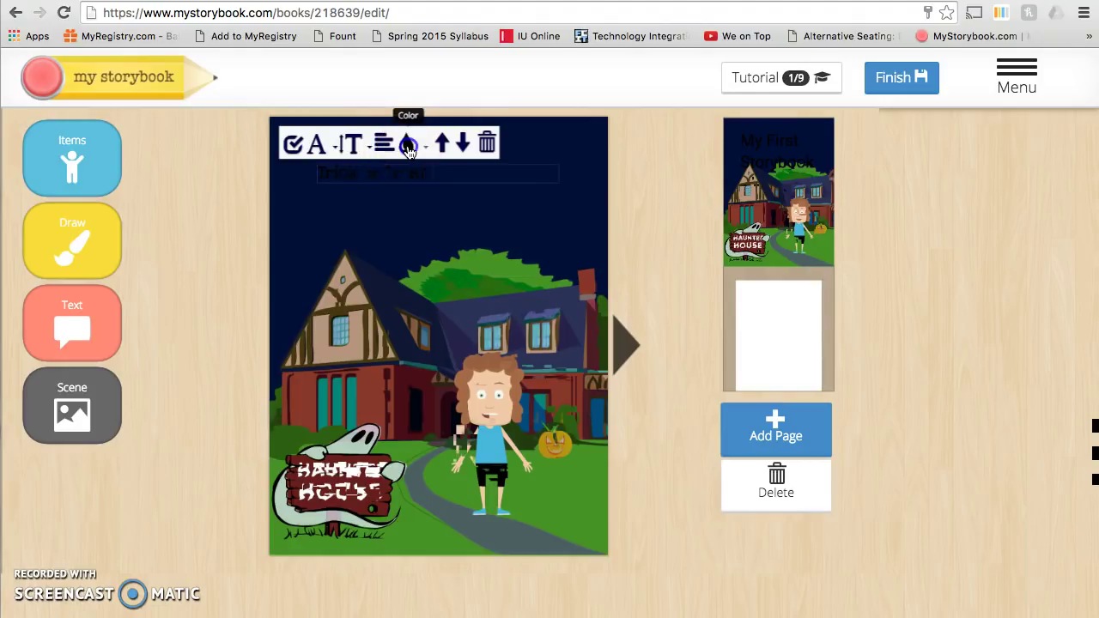
left_click(408, 147)
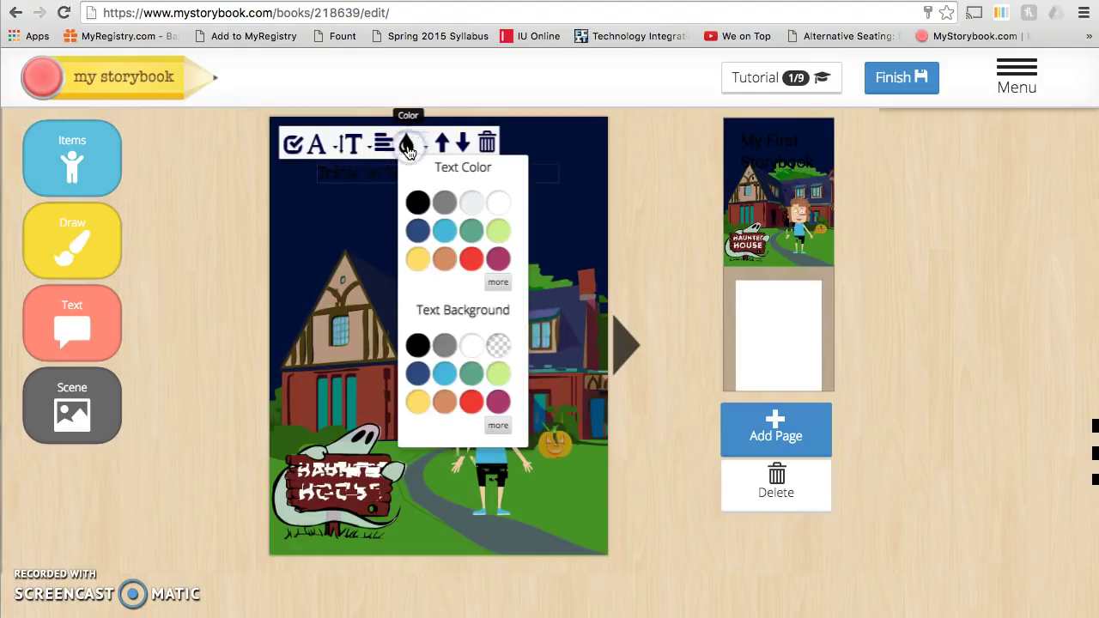
left_click(498, 203)
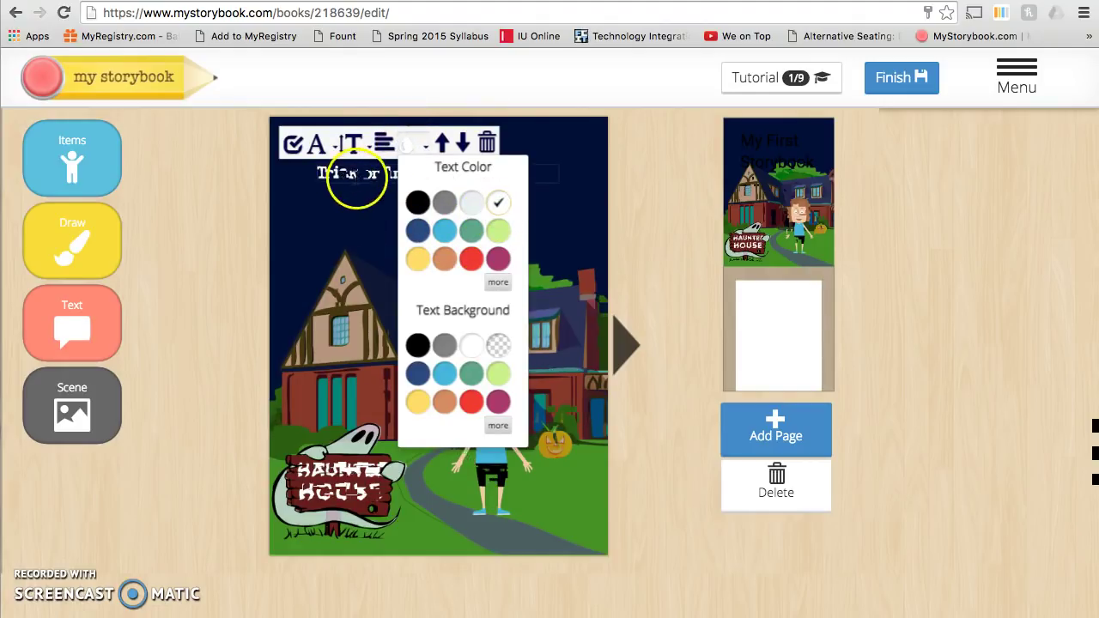
left_click(366, 179)
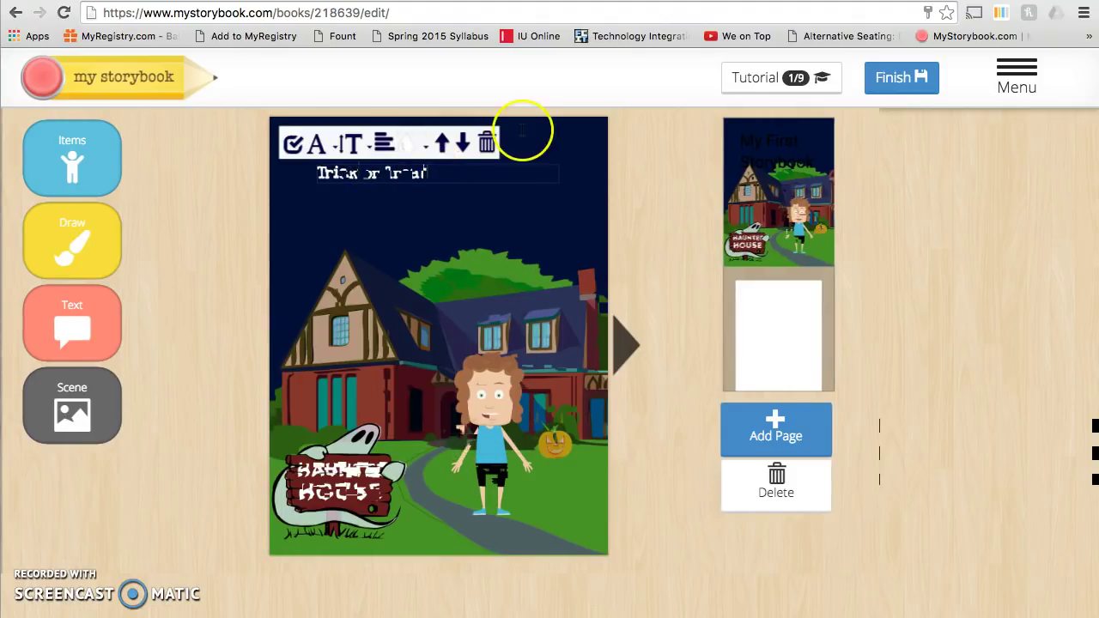
Add a 'By:' line with the author's name beneath the title and finish editing
key("Return")
type("By")
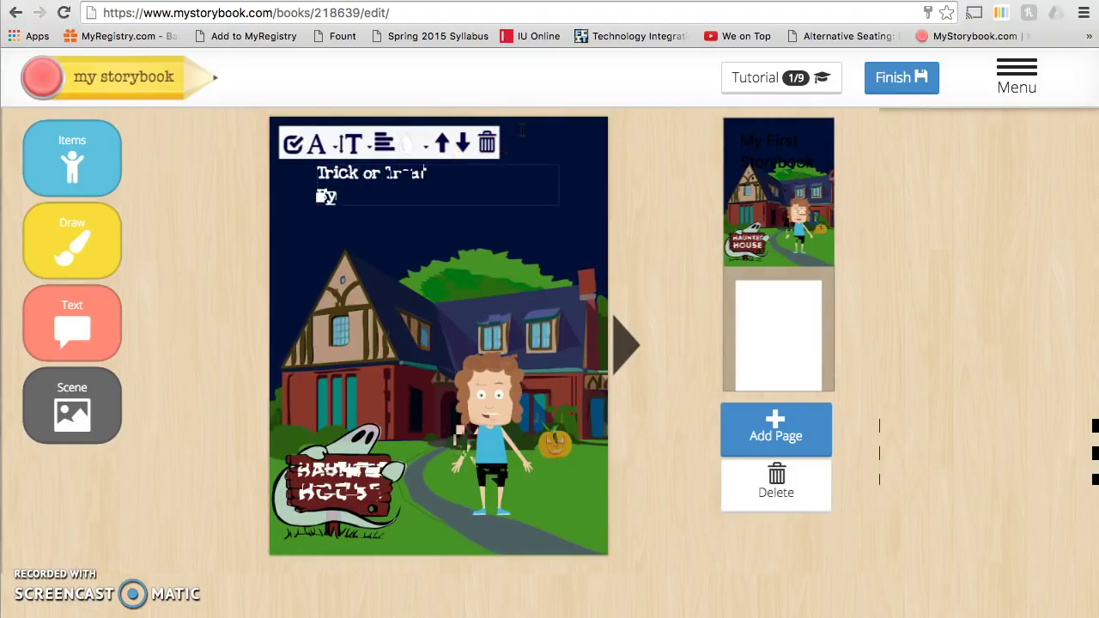
type(": MrS. Drake")
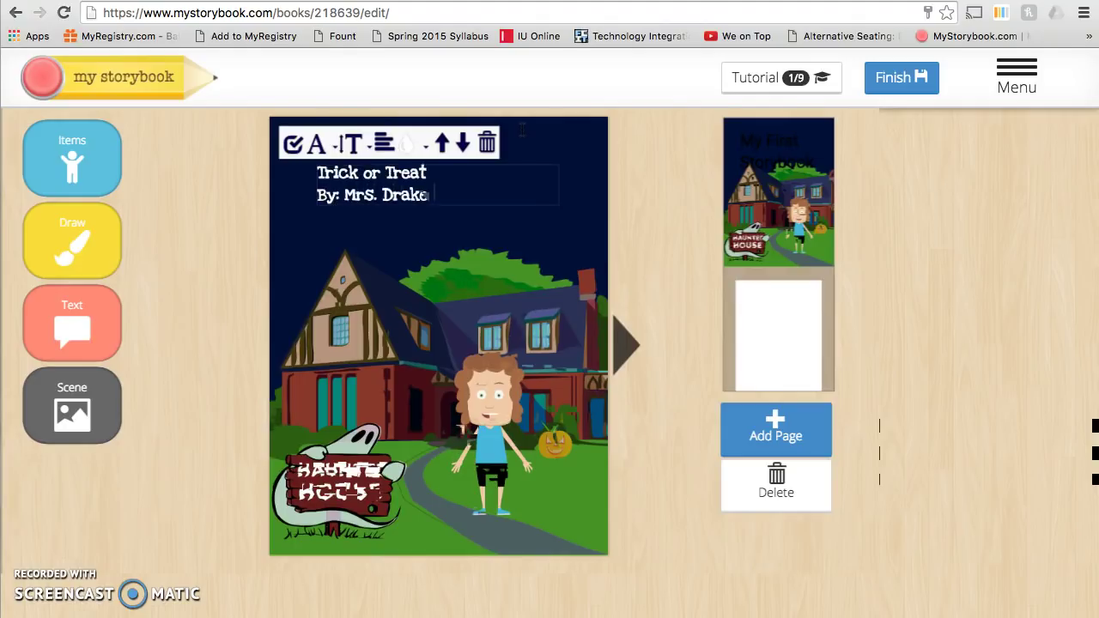
left_click(299, 155)
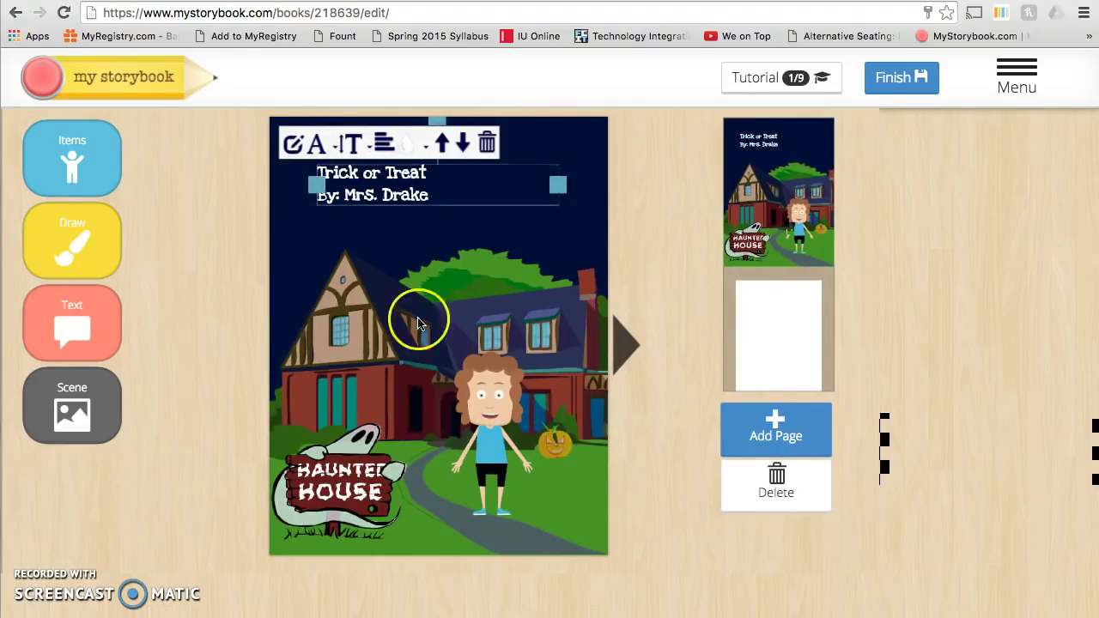
Sign out of the MyStorybook account from the main menu
left_click(206, 336)
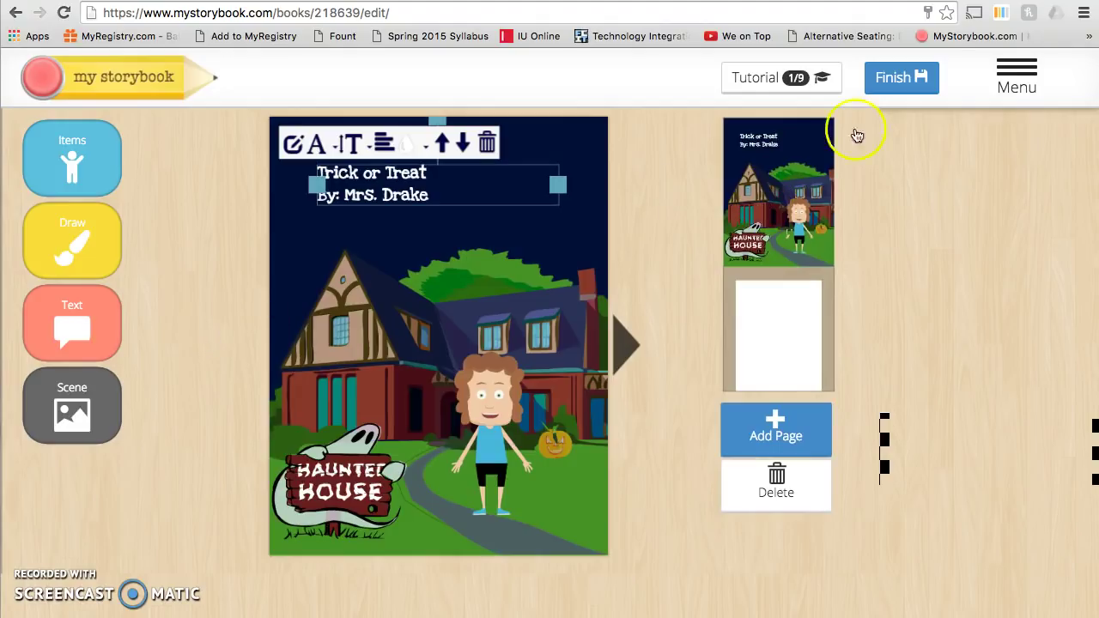
left_click(1018, 79)
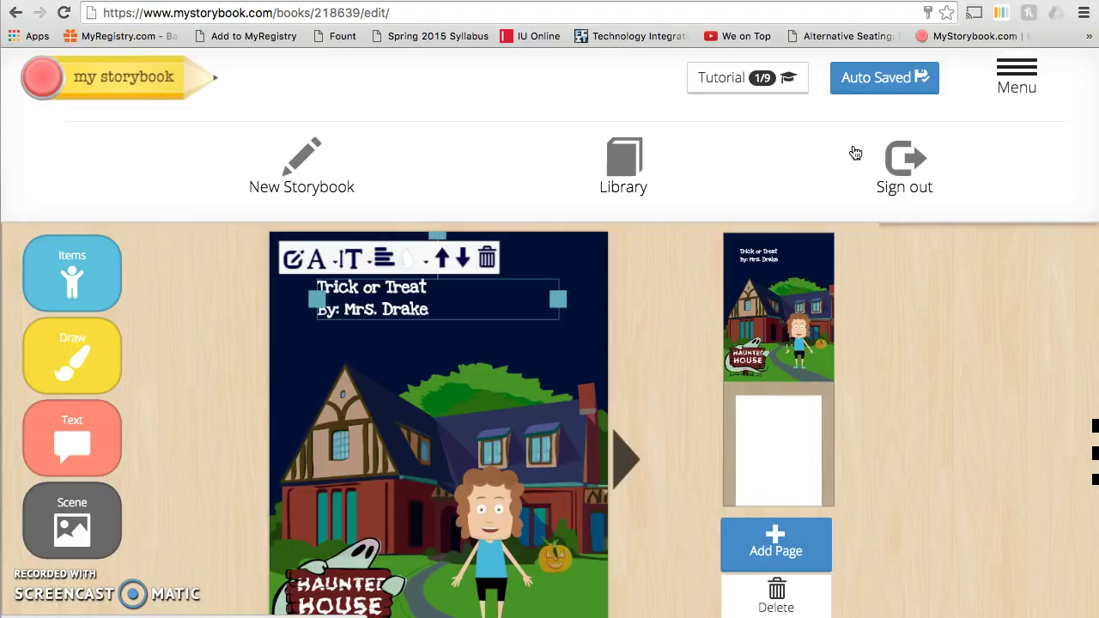
left_click(909, 161)
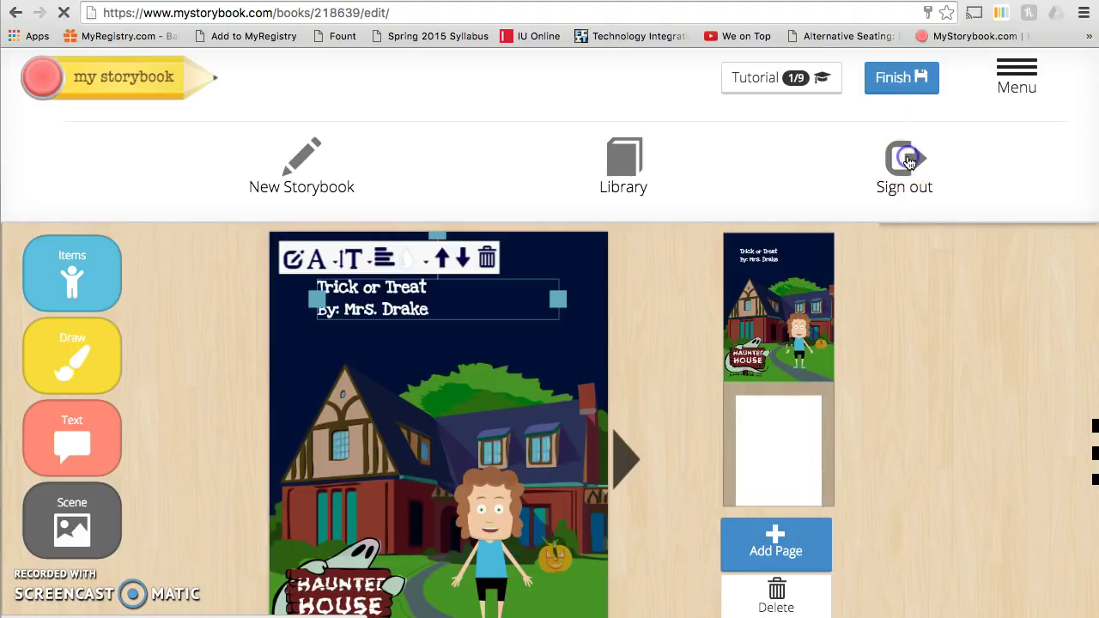